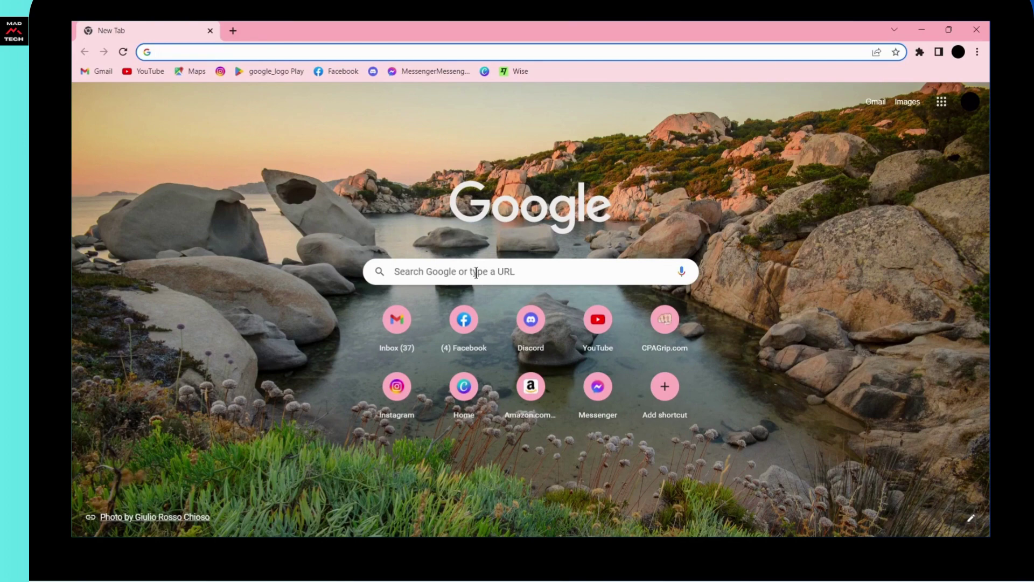
Go to your Instagram profile and open the white rose photo post
left_click(220, 71)
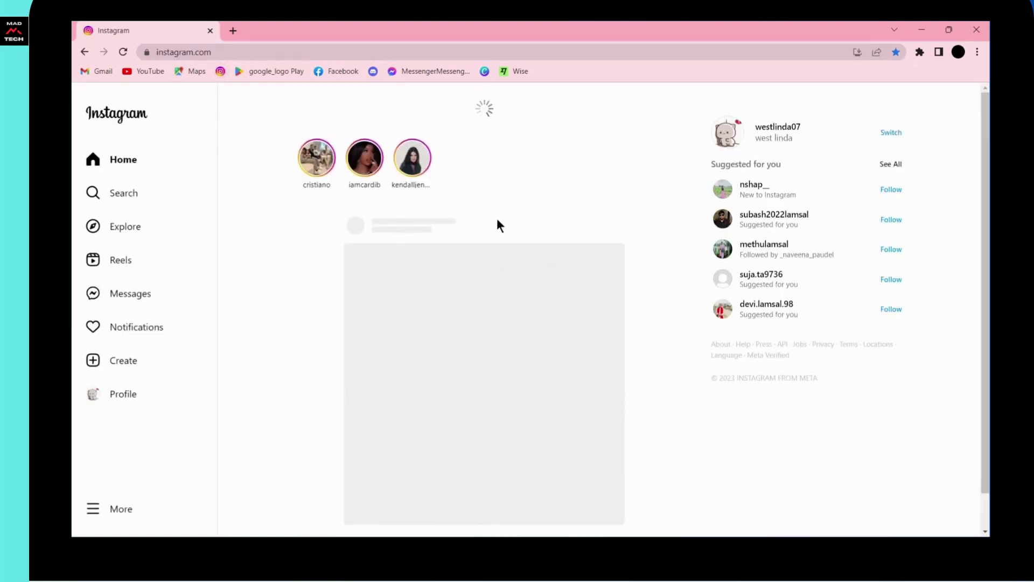
left_click(124, 395)
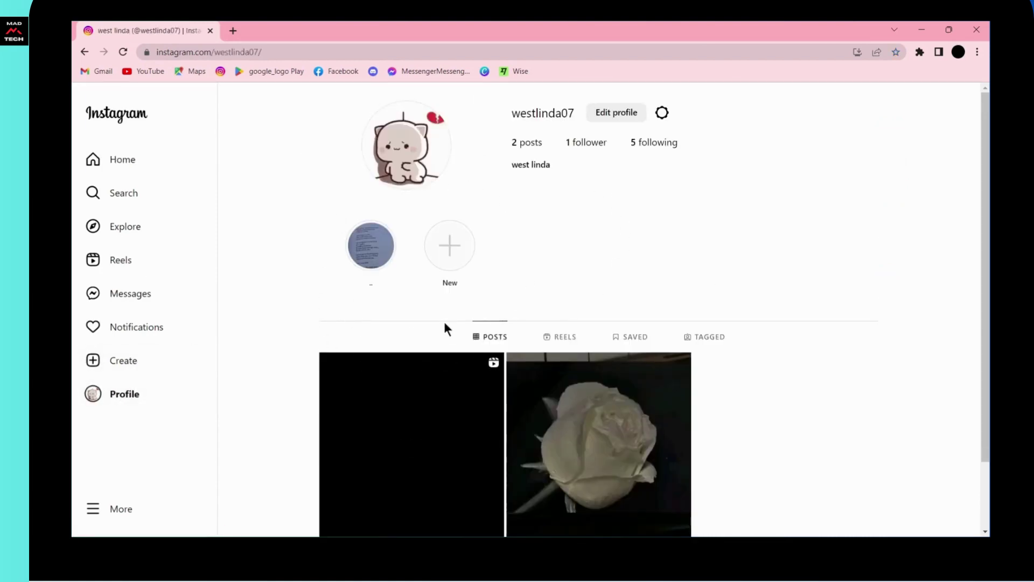
mouse_move(598, 444)
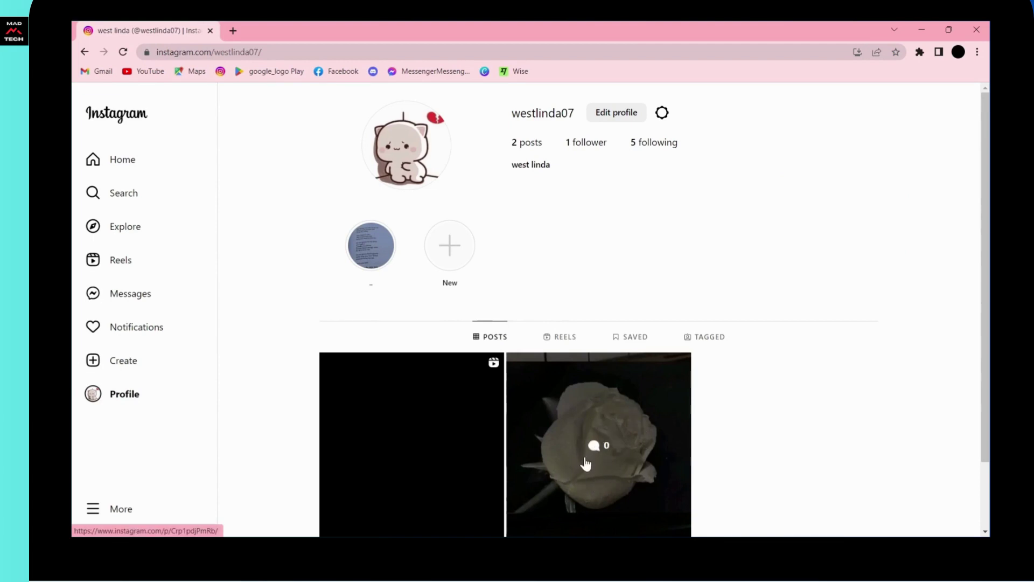
left_click(586, 456)
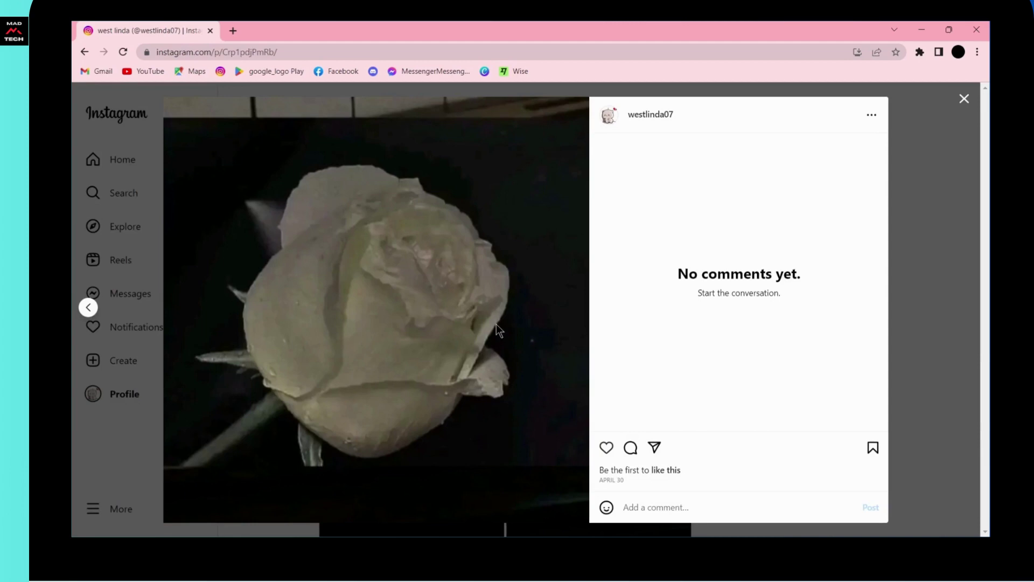
Inspect the rose photo to open the browser developer tools beside the post
right_click(459, 284)
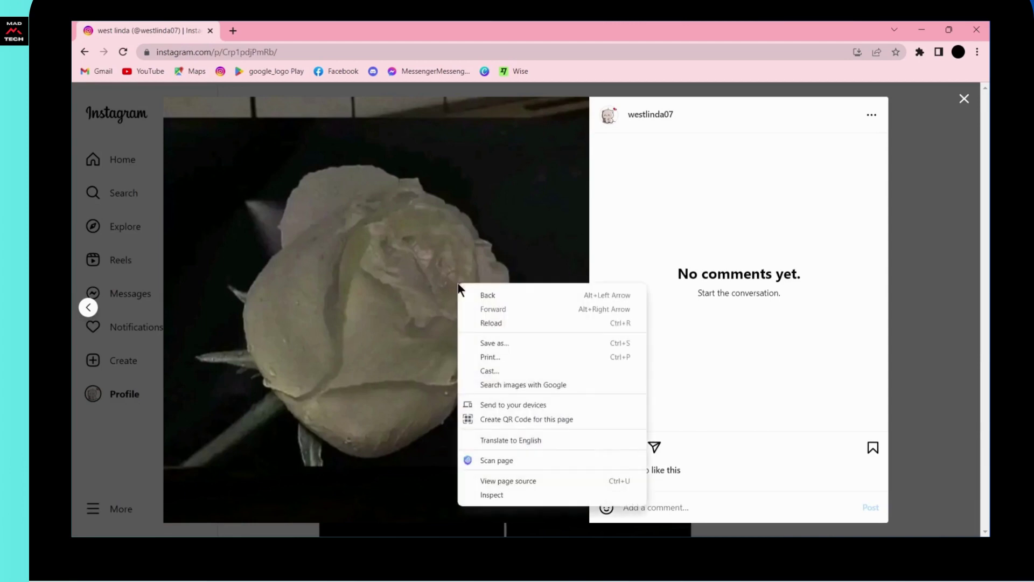
left_click(503, 494)
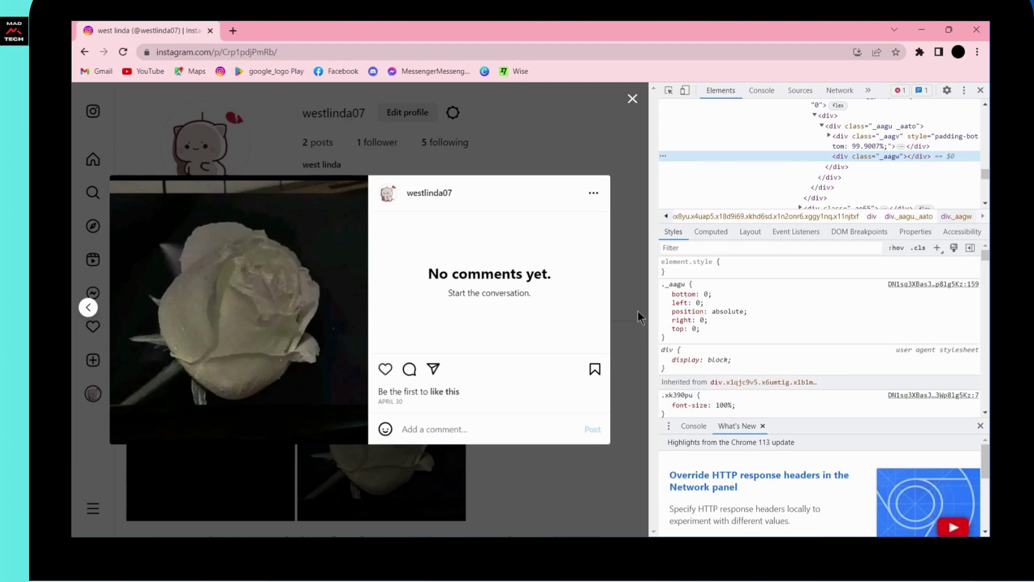
In DevTools Sources, open the post's (index) page file in a new tab
left_click(801, 89)
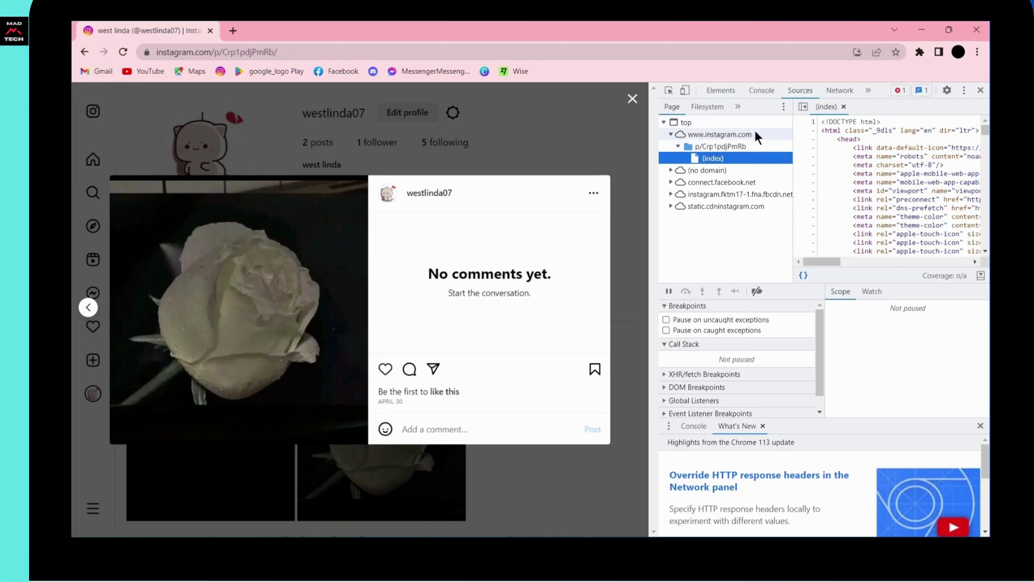
right_click(707, 156)
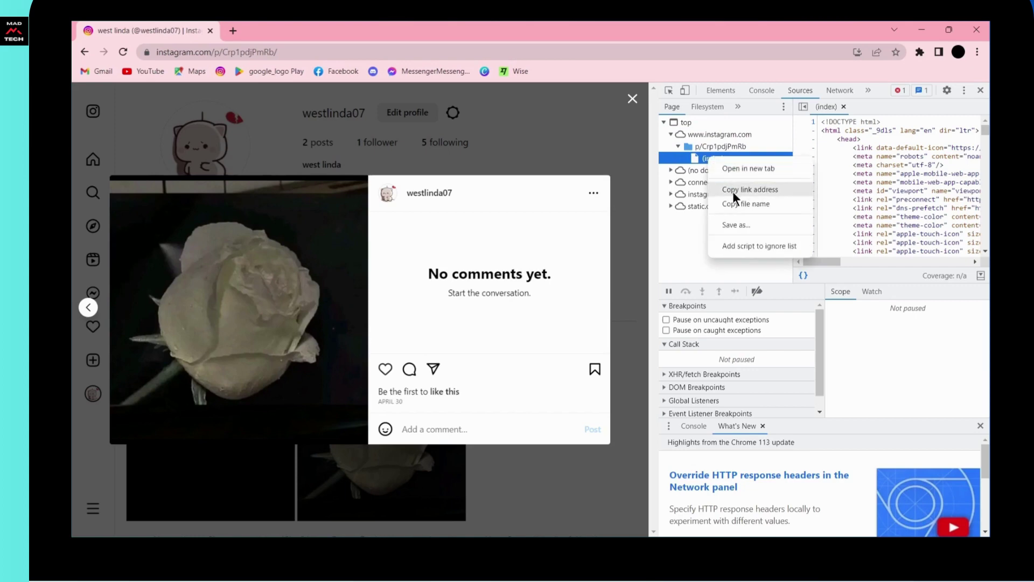
left_click(737, 170)
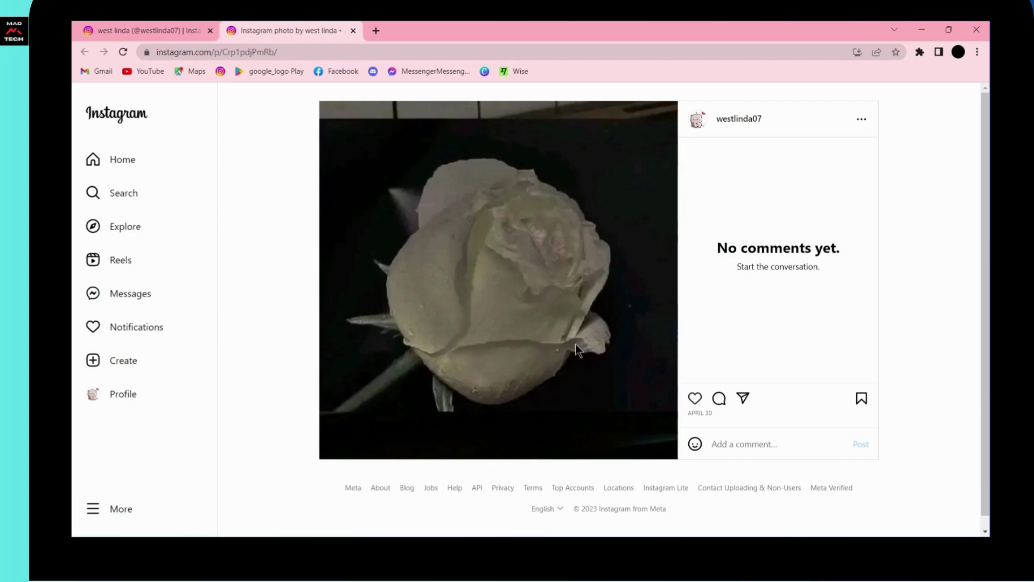
Bring up the Save as dialog for the standalone rose post page
right_click(530, 280)
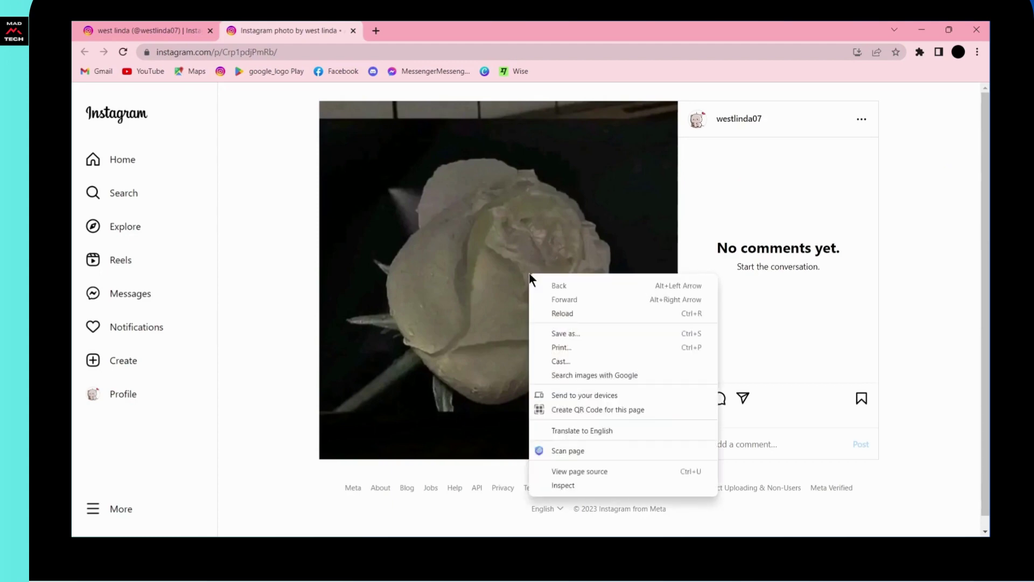
left_click(575, 334)
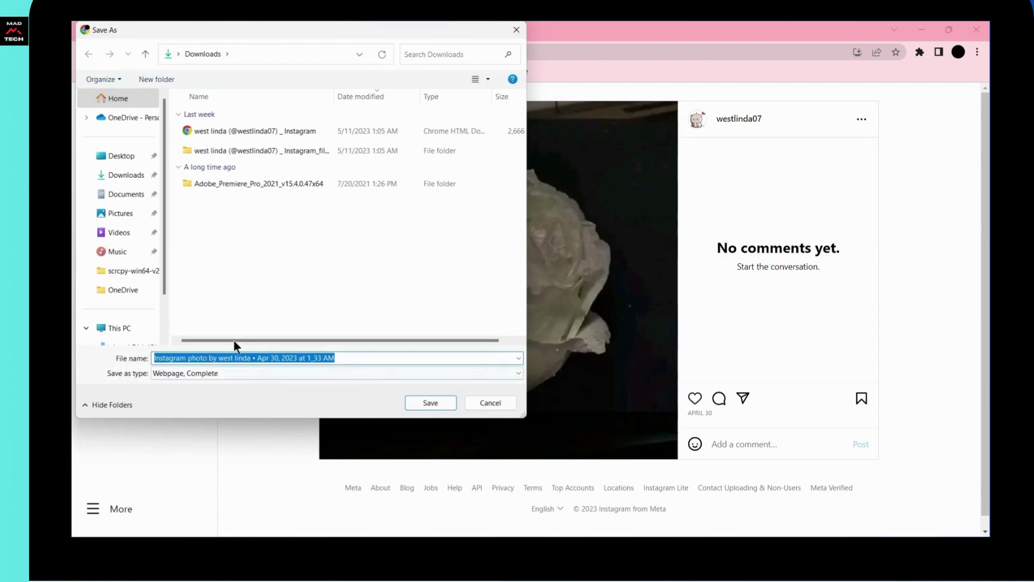
Confirm saving the rose post page into the Downloads folder
left_click(429, 405)
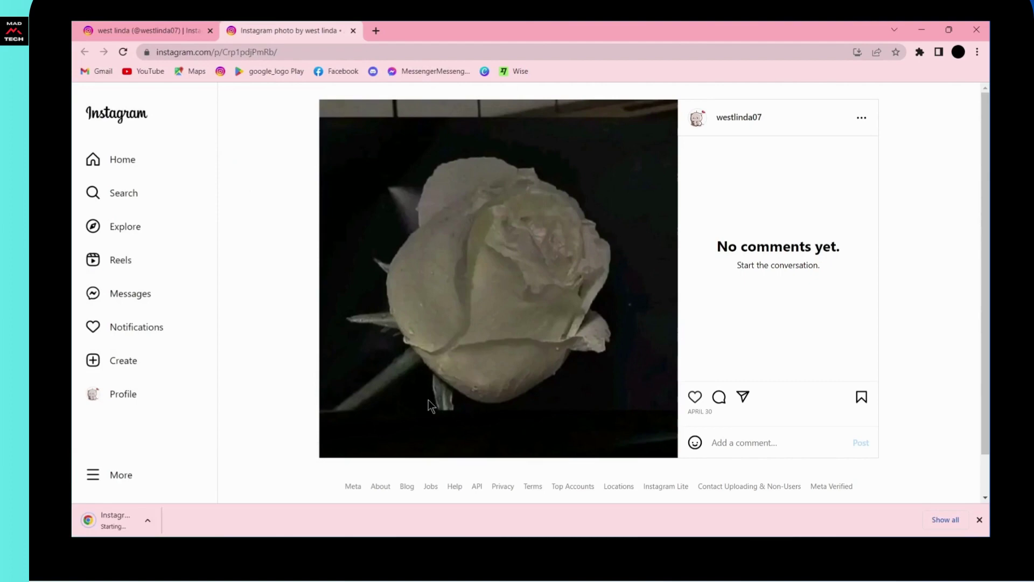